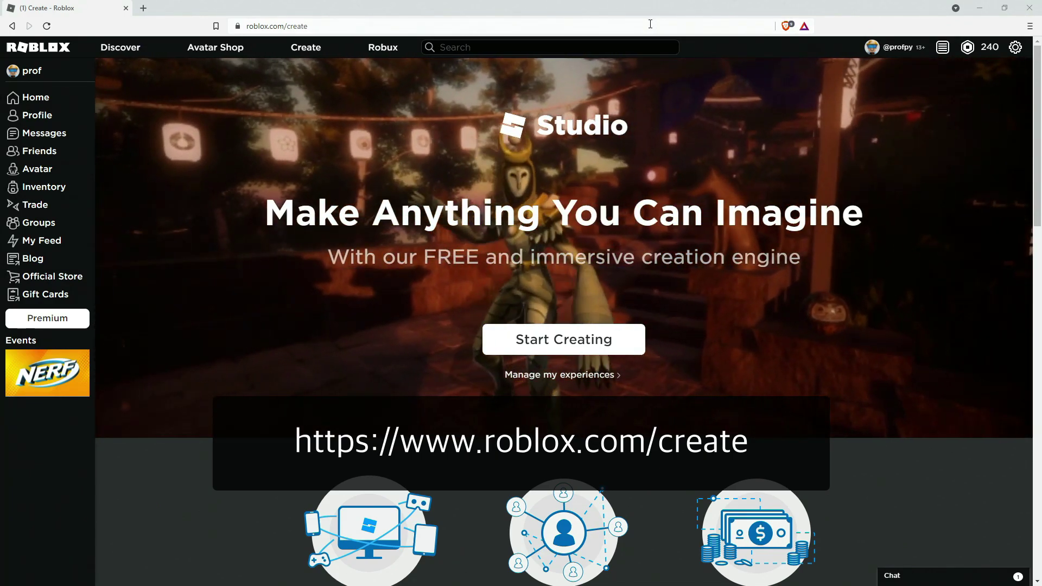
left_click(650, 24)
left_click(659, 23)
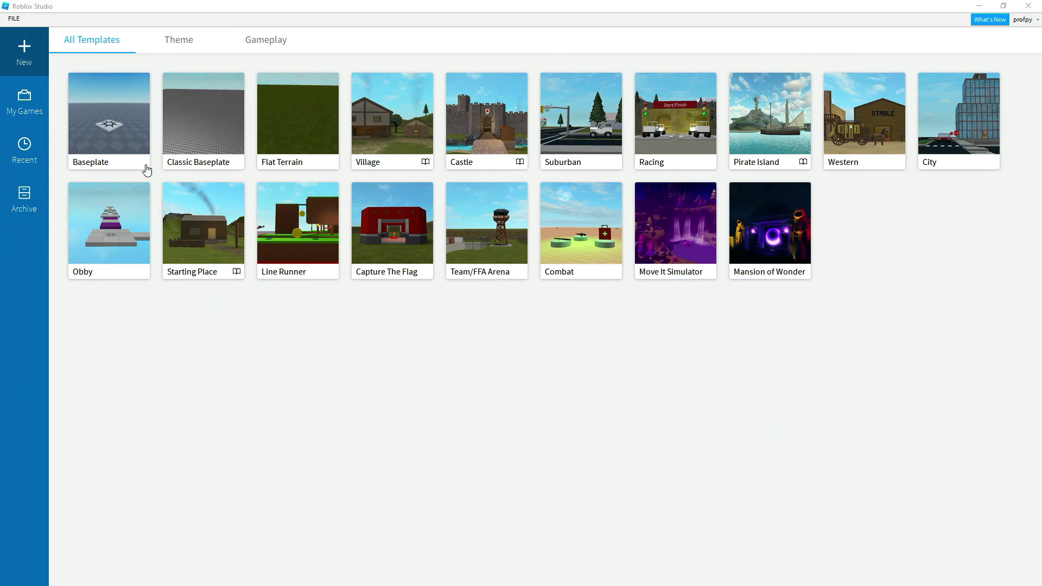
Pick the Baseplate template from Studio's All Templates page
left_click(125, 143)
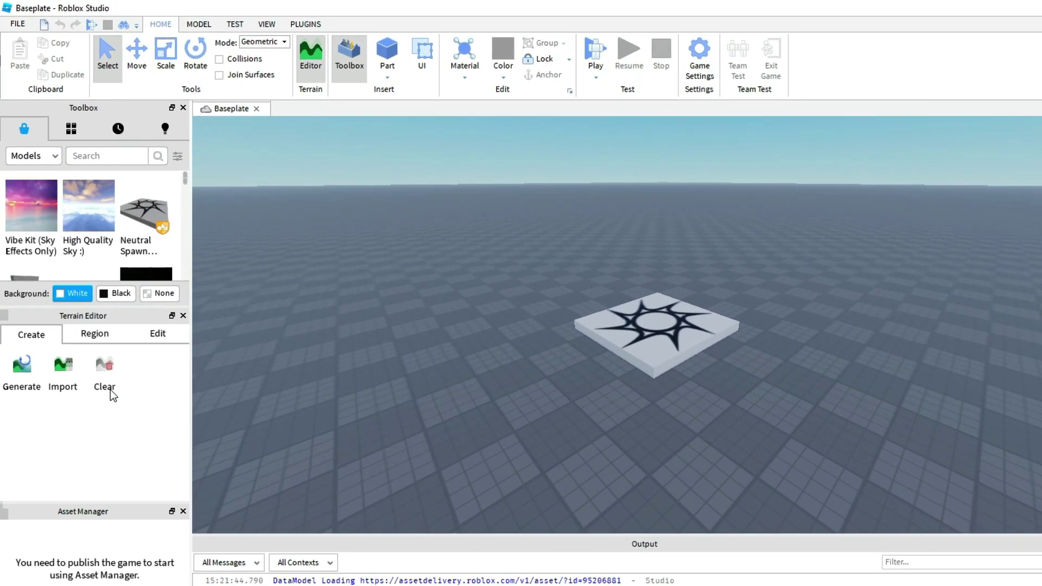
Wait for the Baseplate place to load with its spawn pad on the grey baseplate
mouse_move(123, 178)
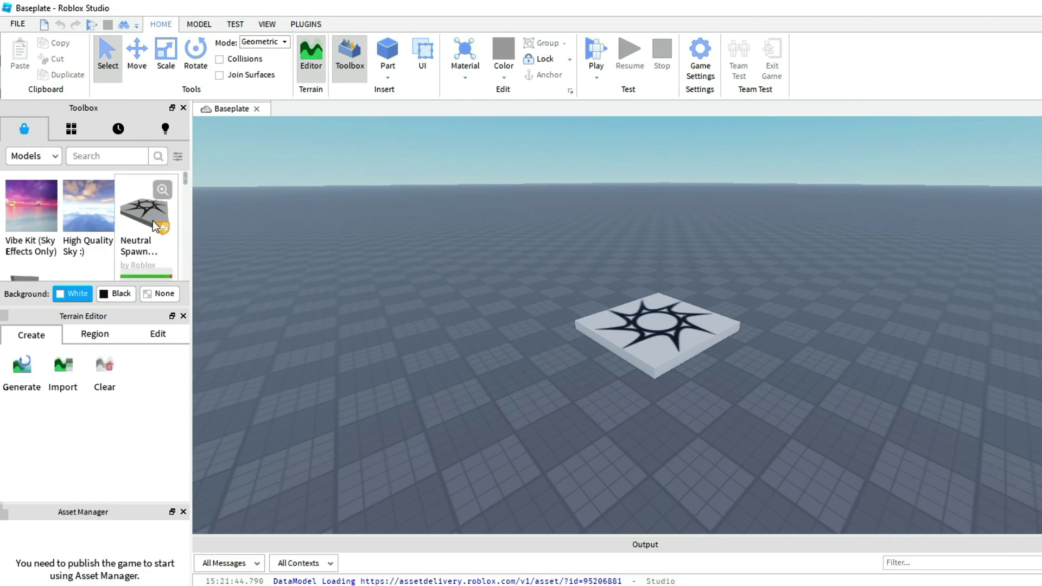
Close the Toolbox, Terrain Editor and Asset Manager panels
left_click(183, 108)
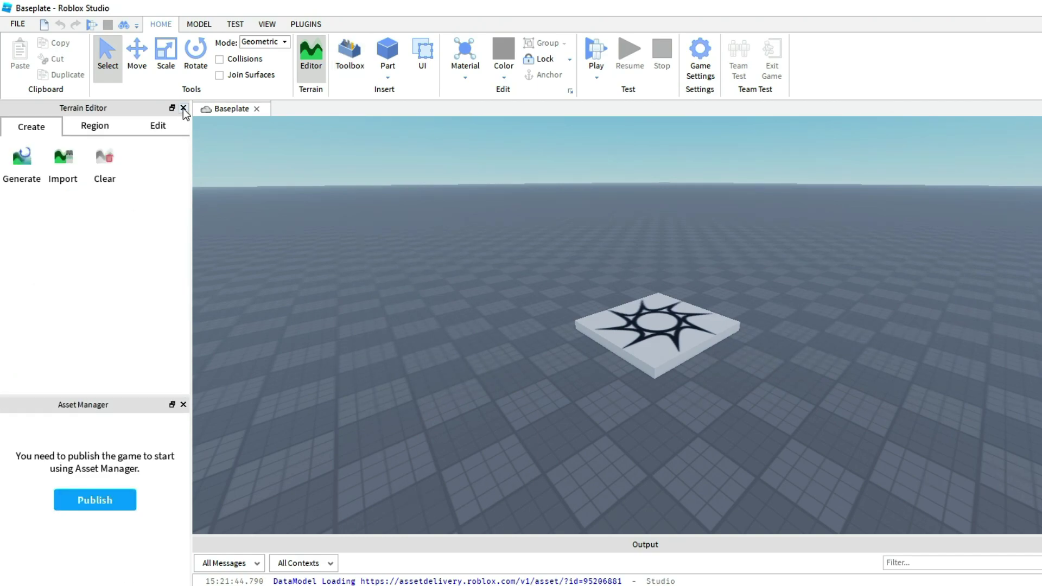
left_click(183, 108)
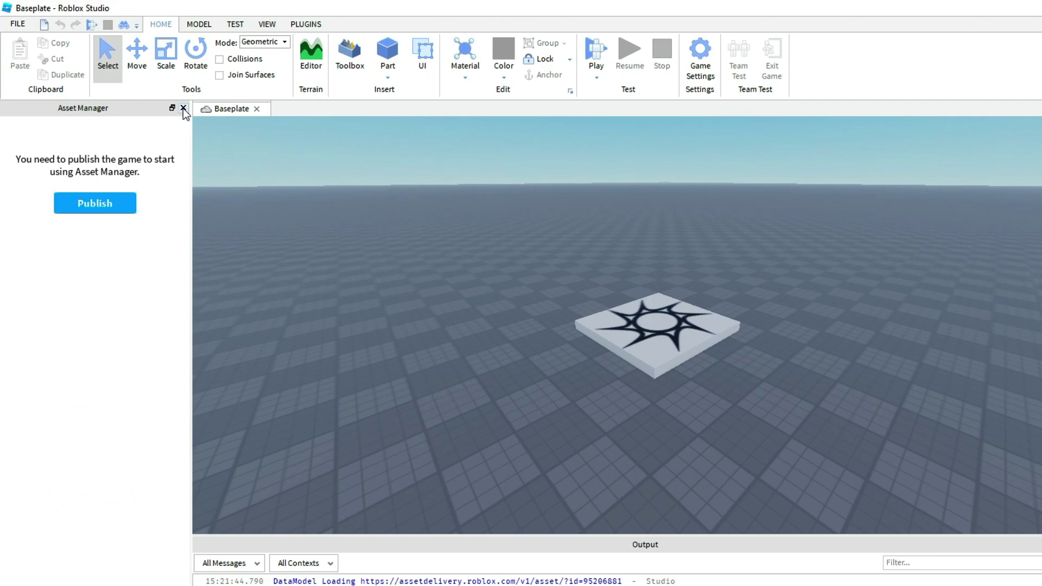
left_click(183, 108)
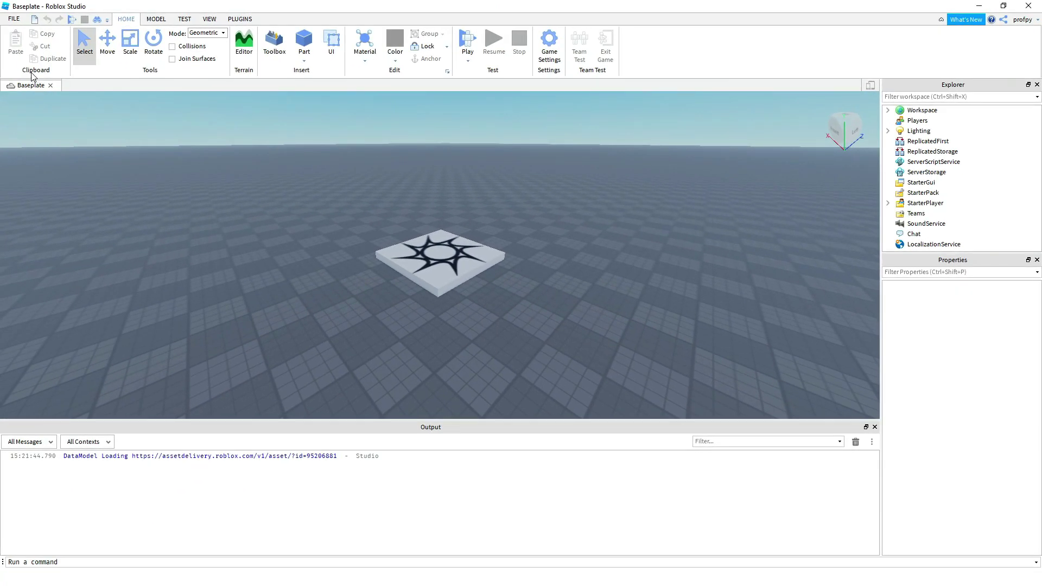
Set Theme to Dark under General in Studio Settings and close the dialog
left_click(14, 20)
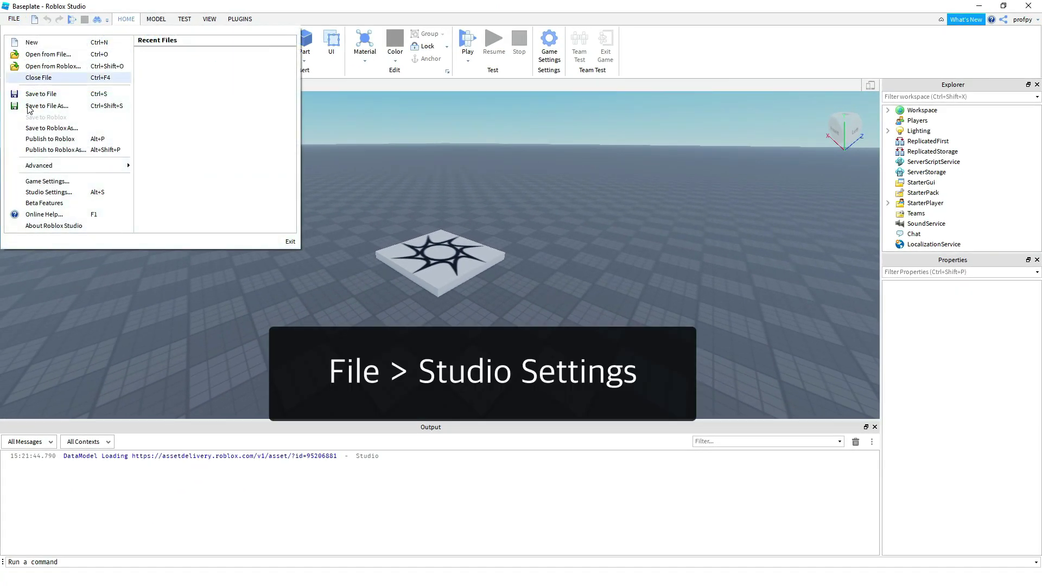
left_click(31, 190)
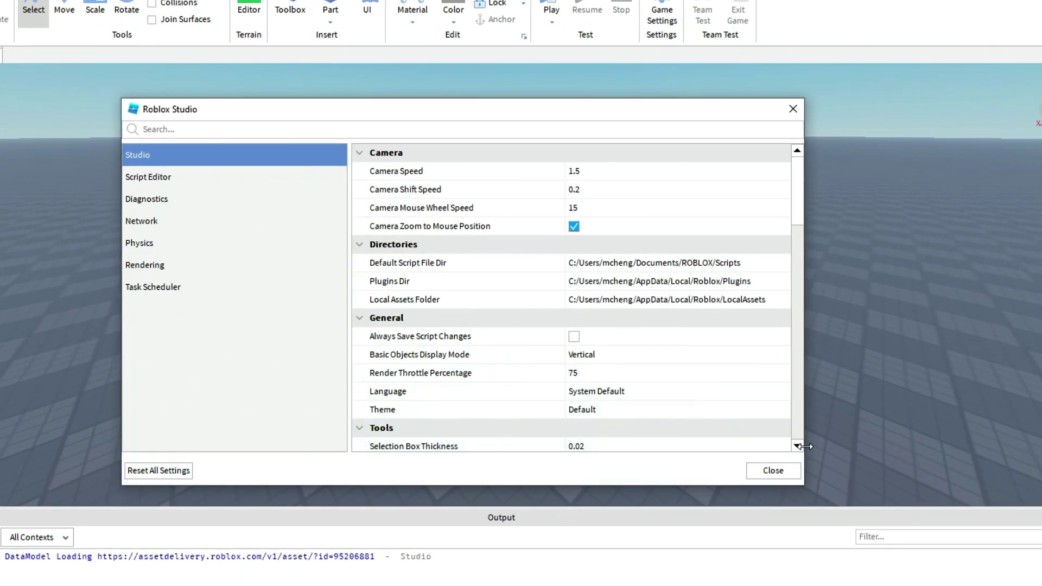
left_click(797, 444)
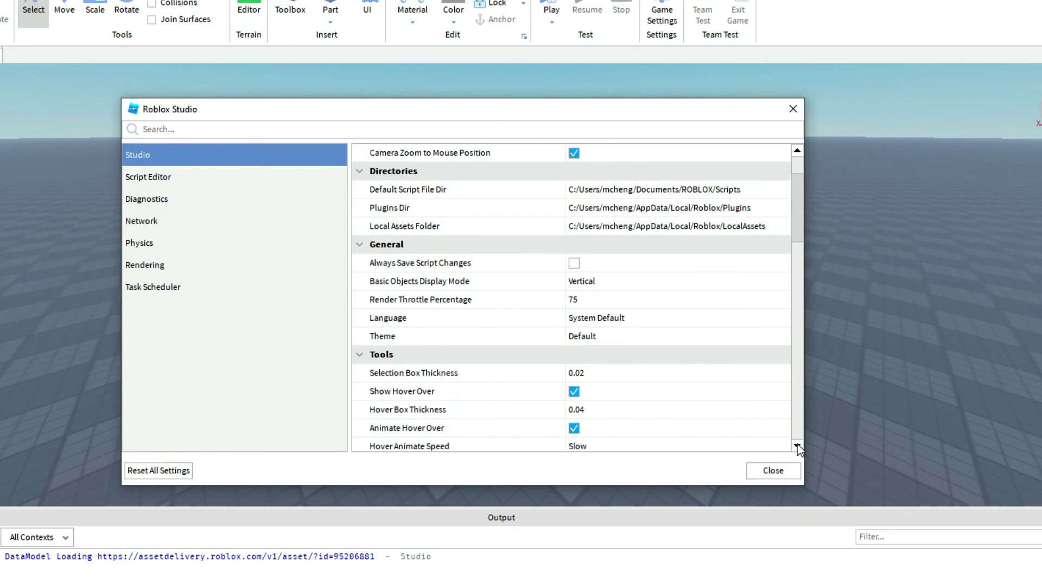
scroll(797, 444, "down", 4)
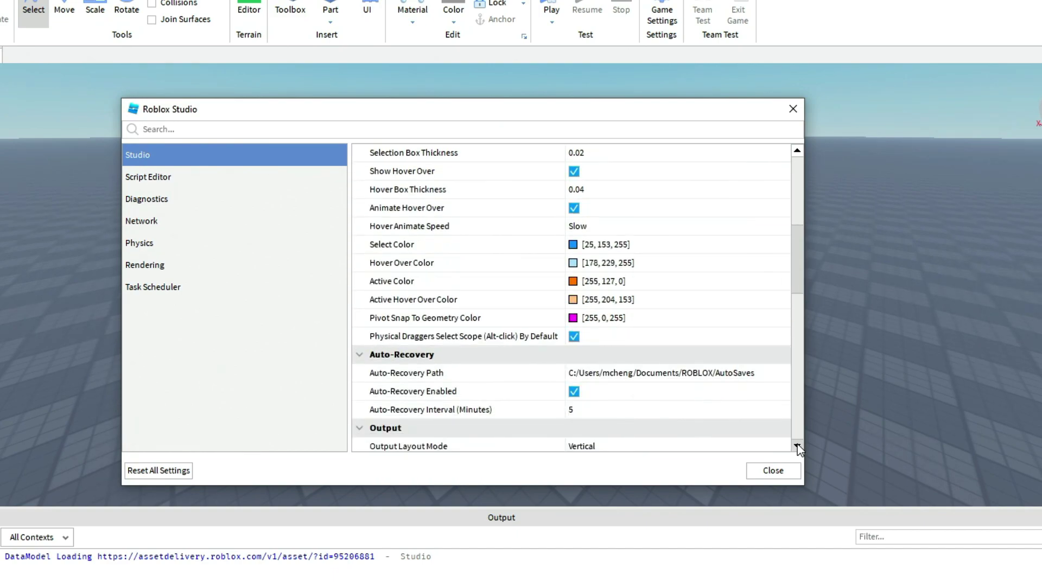
scroll(798, 446, "down", 3)
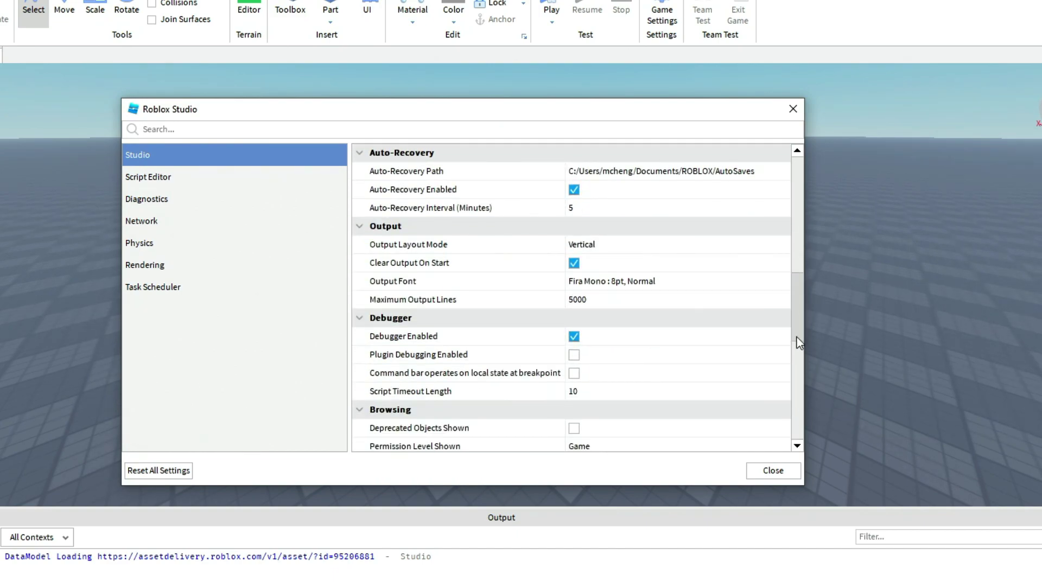
left_click_drag(800, 322, 812, 235)
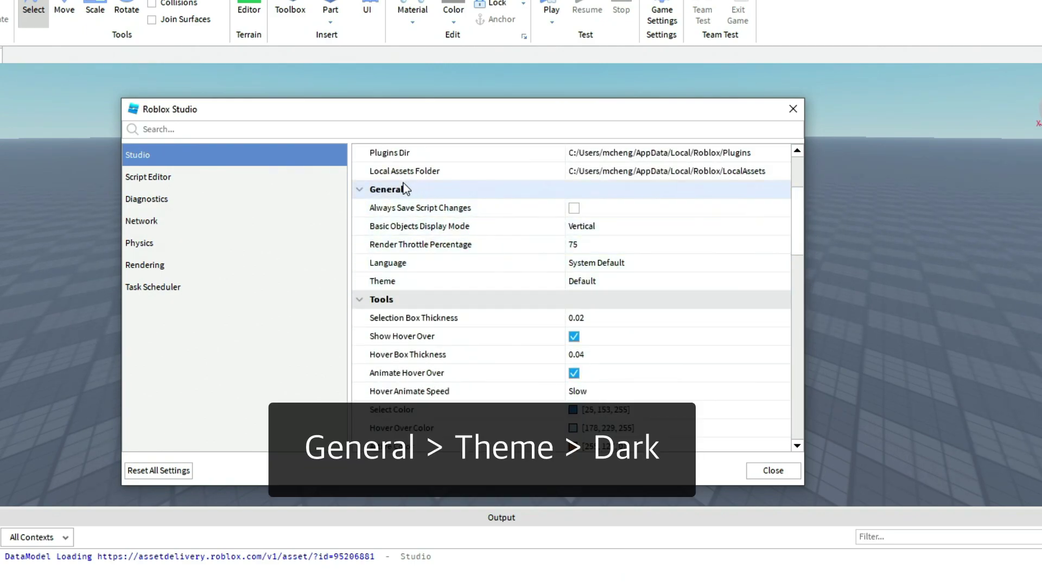
left_click(599, 283)
left_click(599, 282)
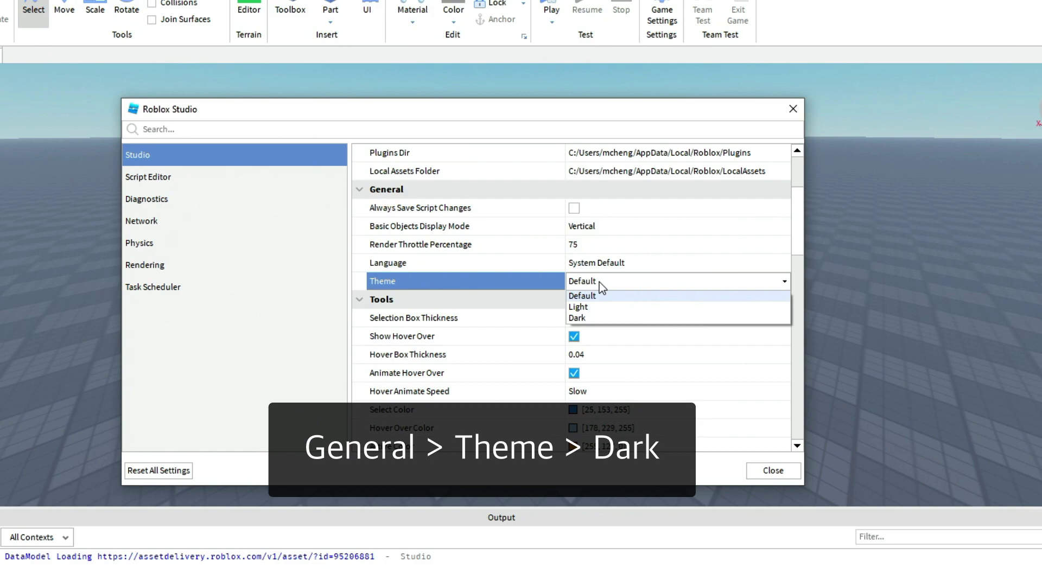
left_click(592, 316)
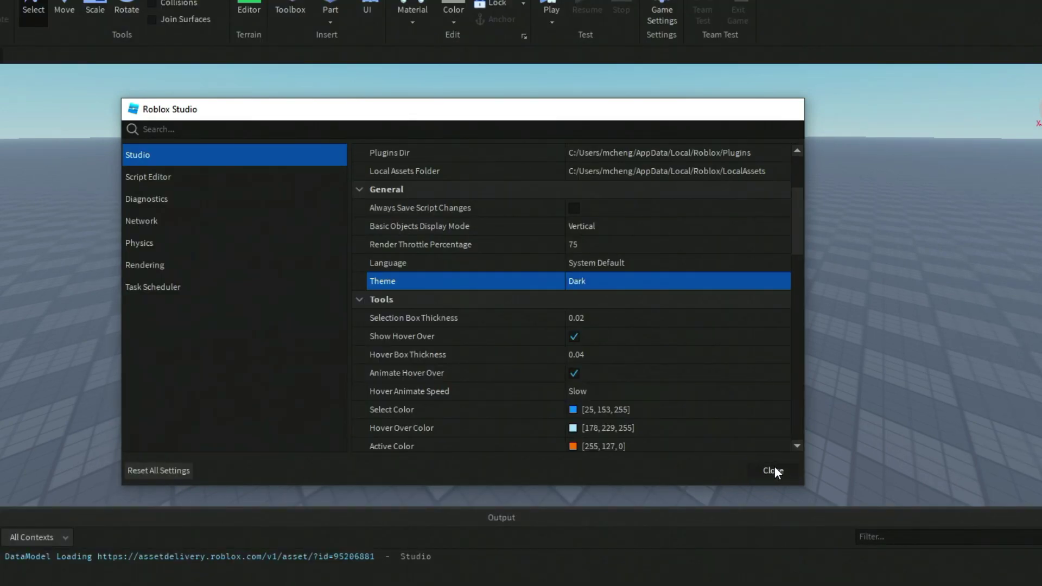
left_click(774, 468)
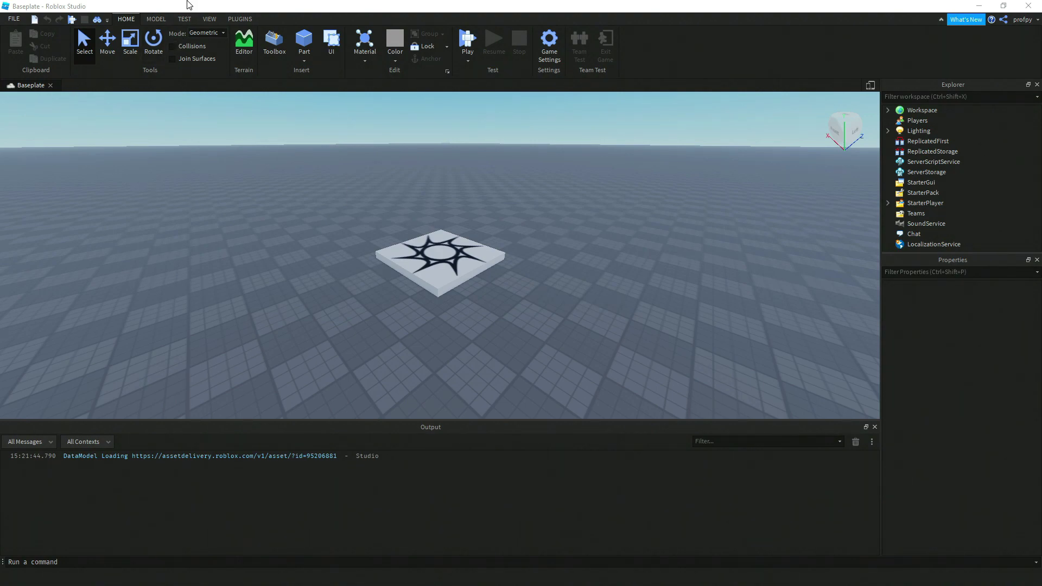
Publish the place as a new game named 'Popfizz Roblox Game' and dismiss the success message
left_click(14, 19)
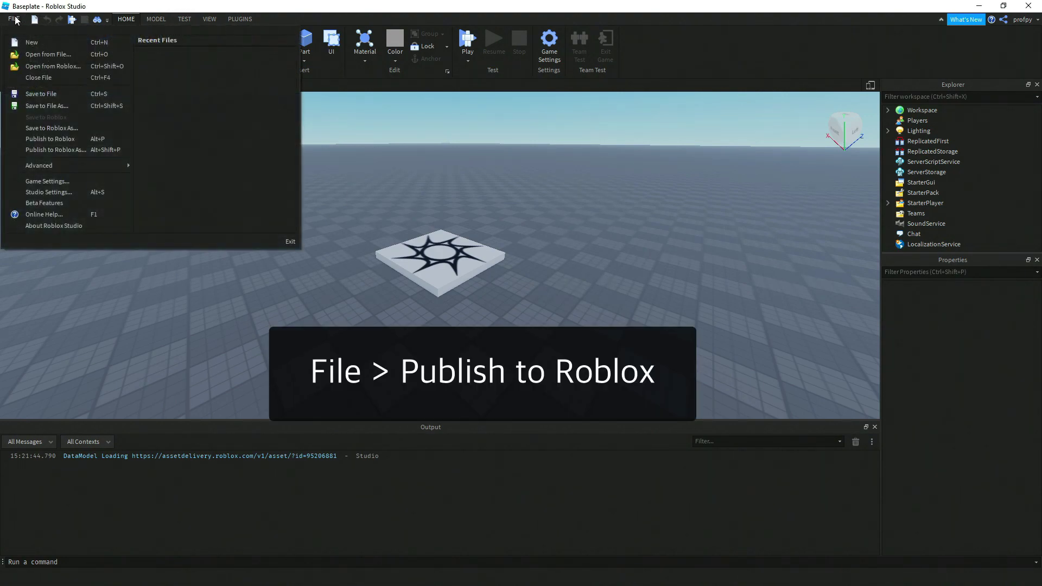
left_click(83, 139)
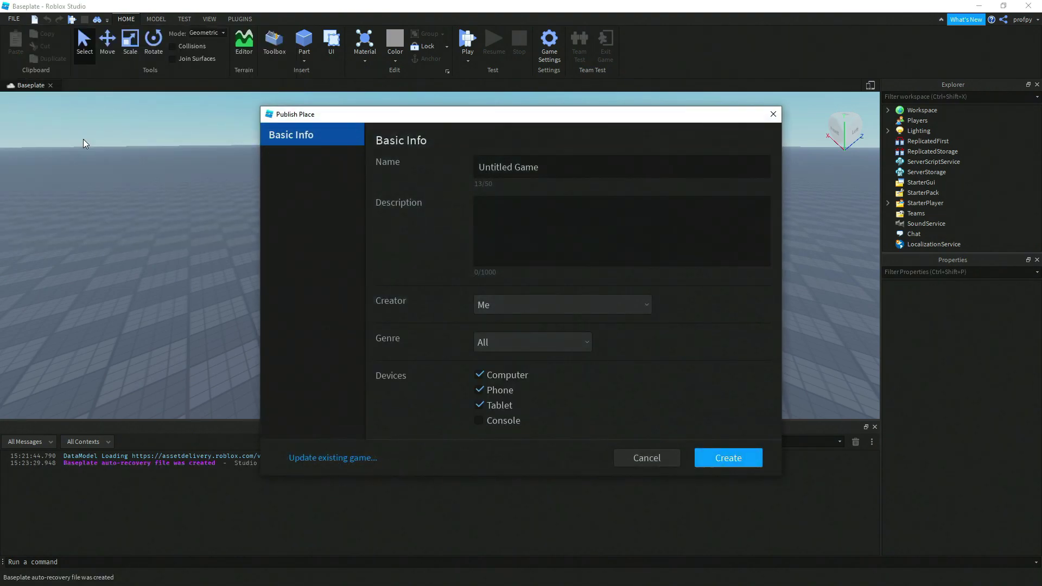
left_click(557, 167)
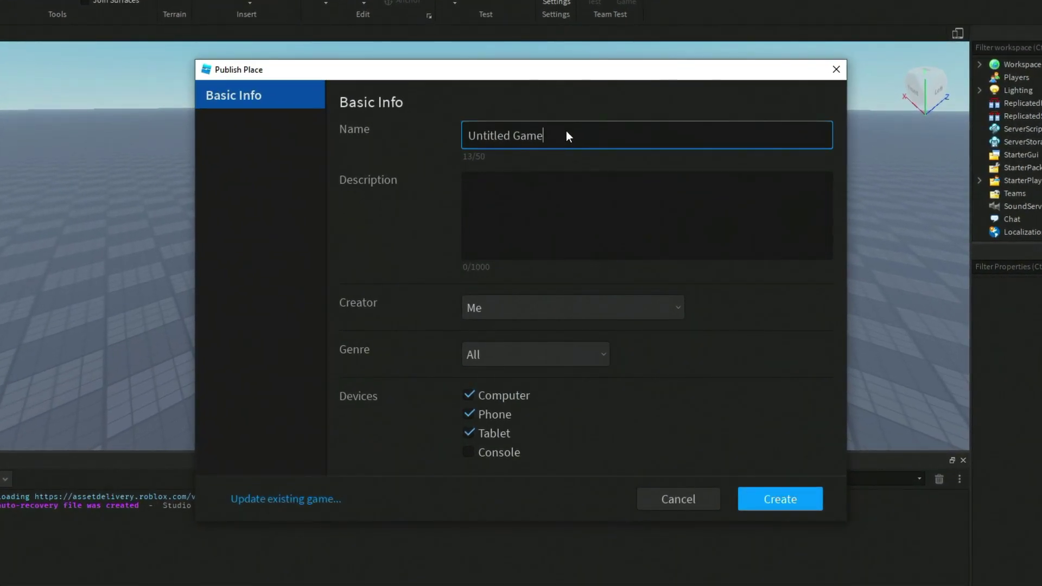
key("ctrl+a")
type("Popfizz R")
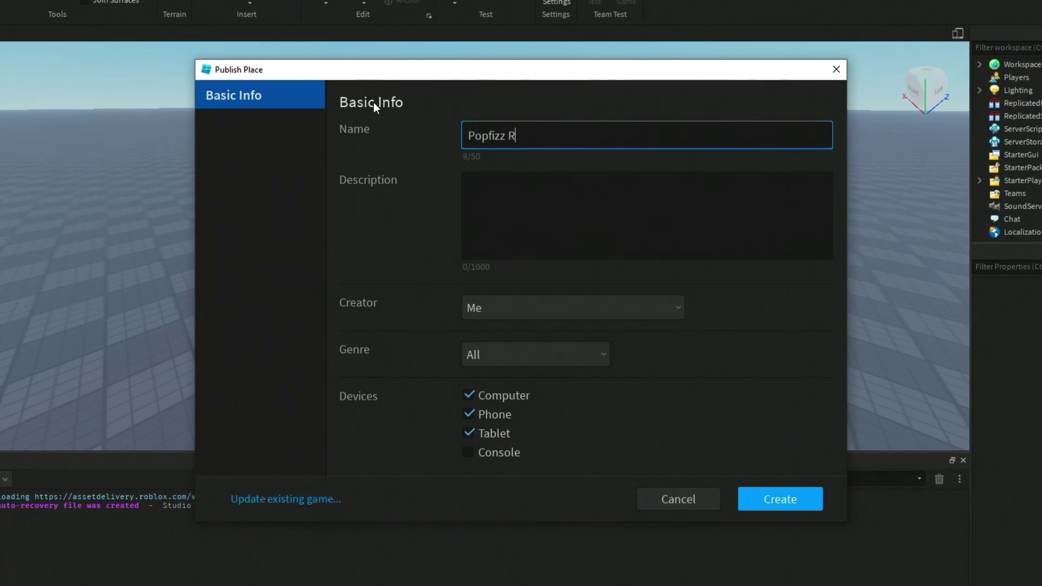
type("oblox Game")
left_click(777, 500)
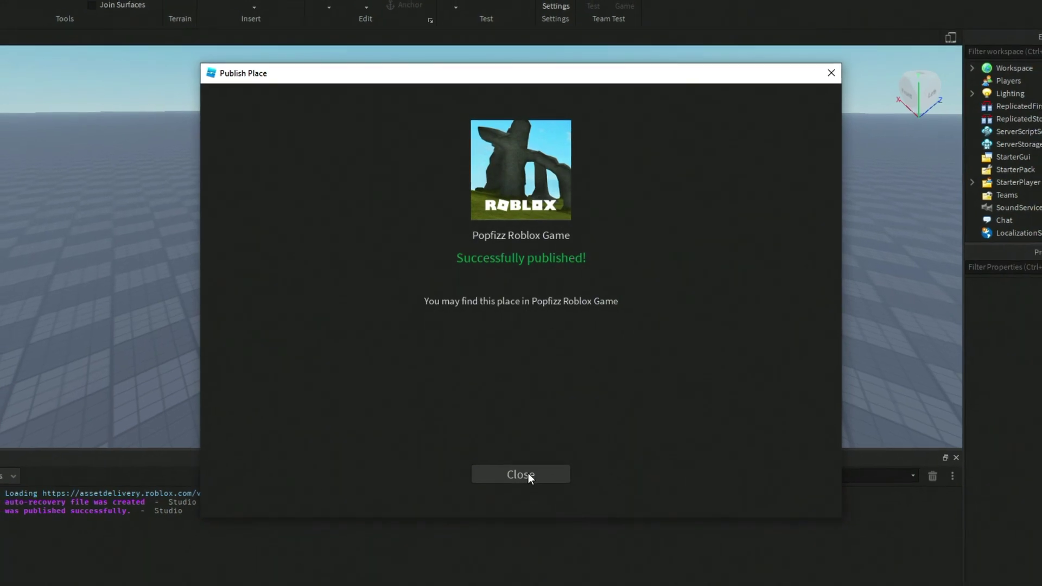
left_click(528, 477)
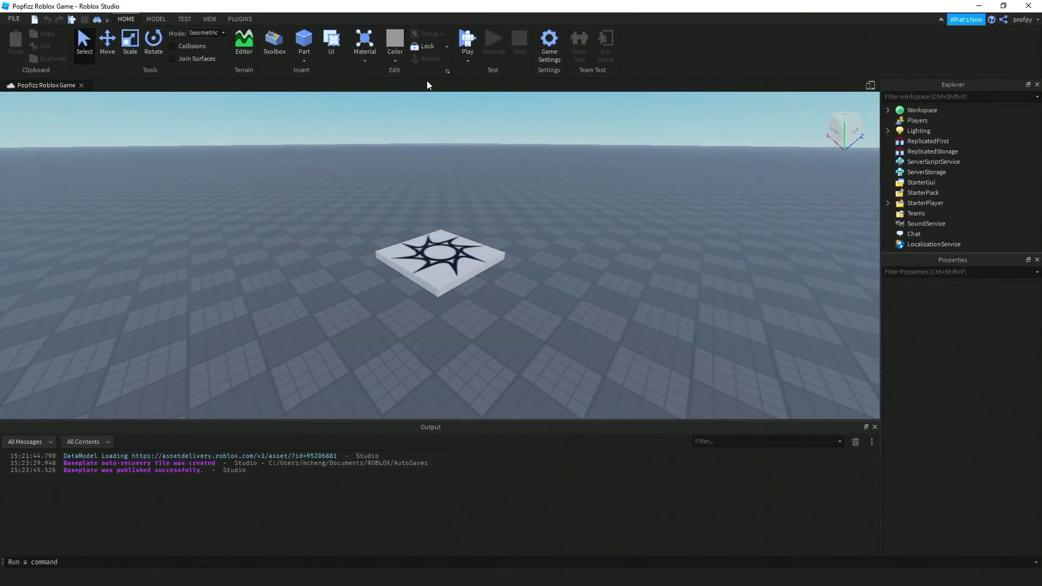
Republish Popfizz Roblox Game with File > Publish to Roblox
left_click(15, 19)
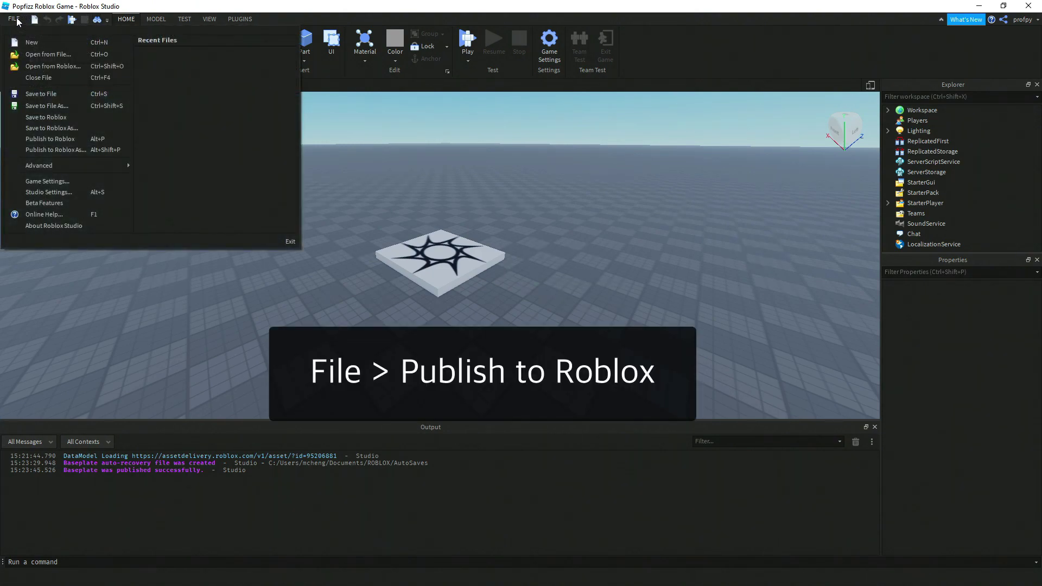
left_click(63, 139)
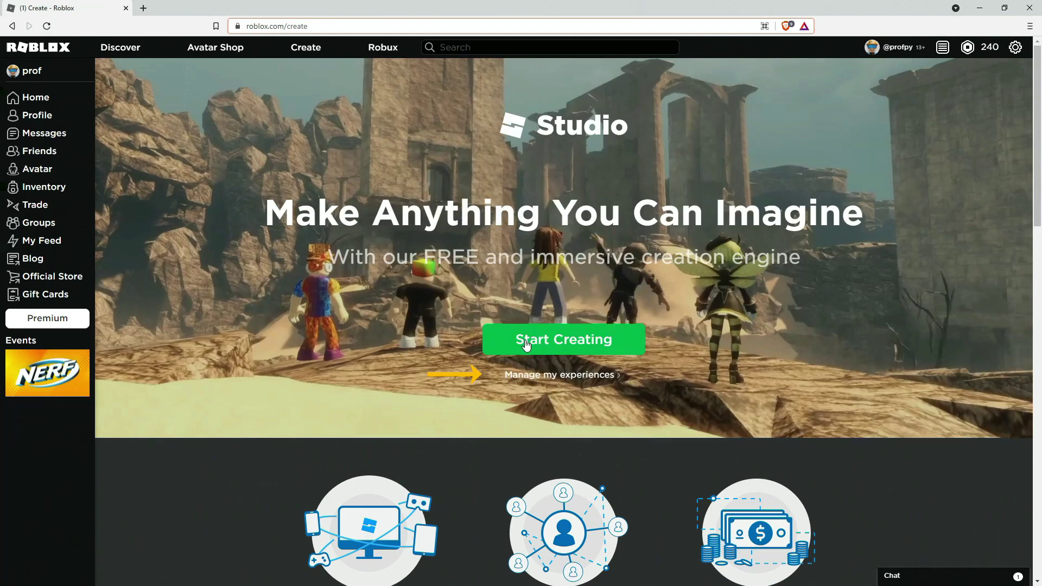
Open 'Manage my experiences' on roblox.com/create to see the Popfizz Roblox Game entries
left_click(534, 380)
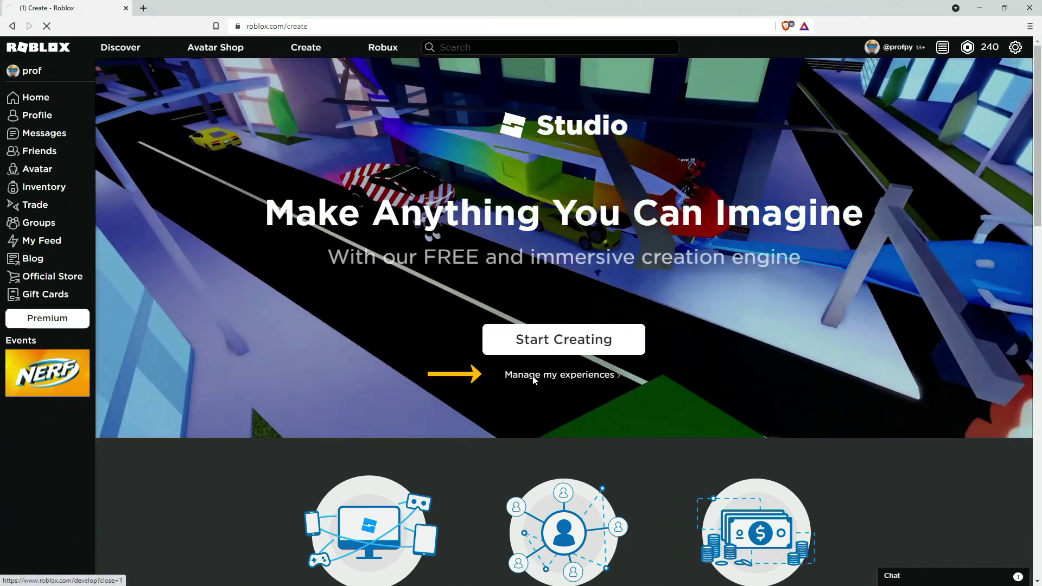
left_click(533, 377)
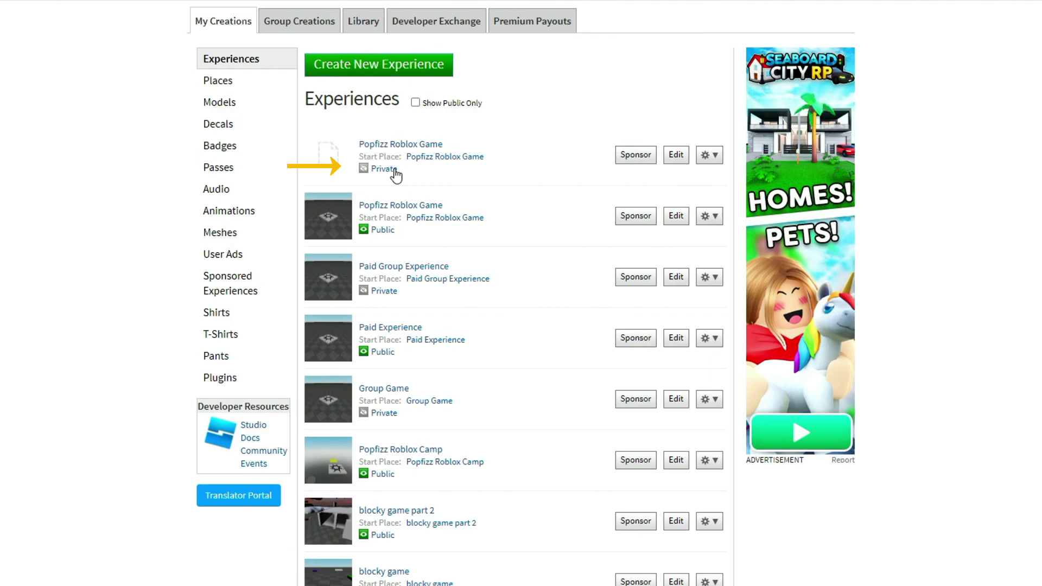
Switch Popfizz Roblox Game's privacy from Private to Public, save, and go back to its page
left_click(382, 169)
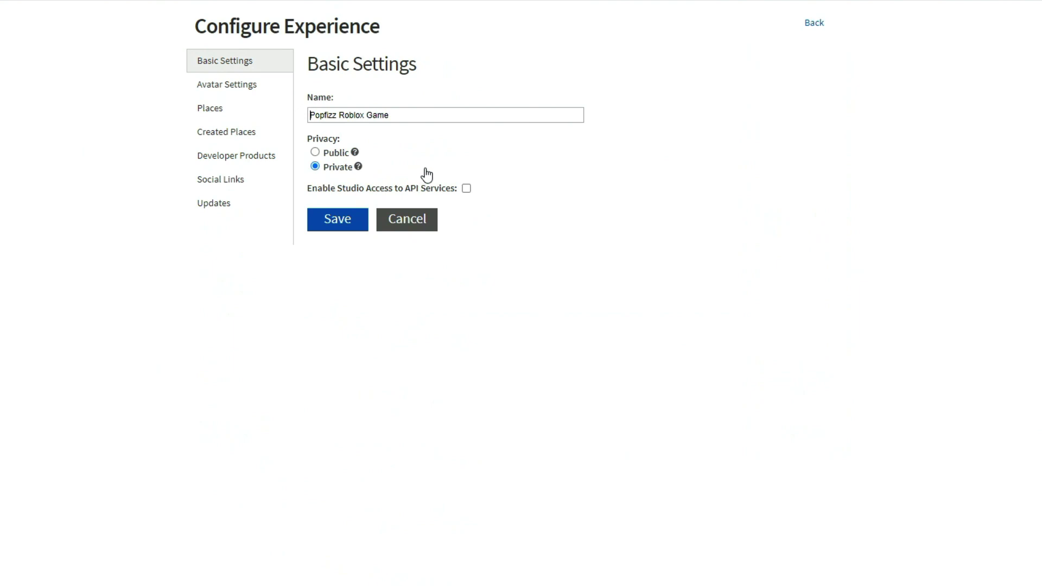
left_click(316, 152)
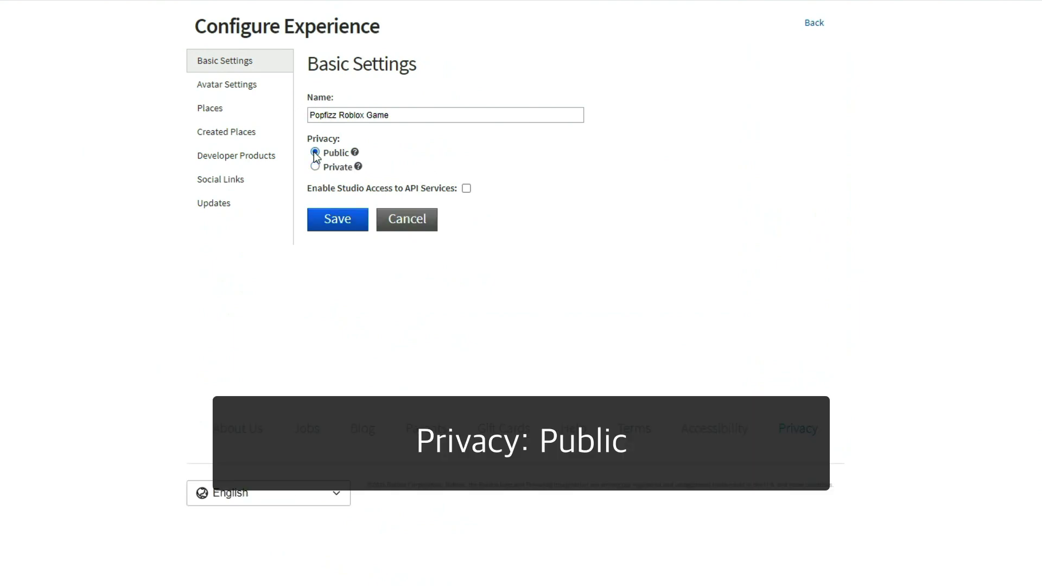
left_click(333, 220)
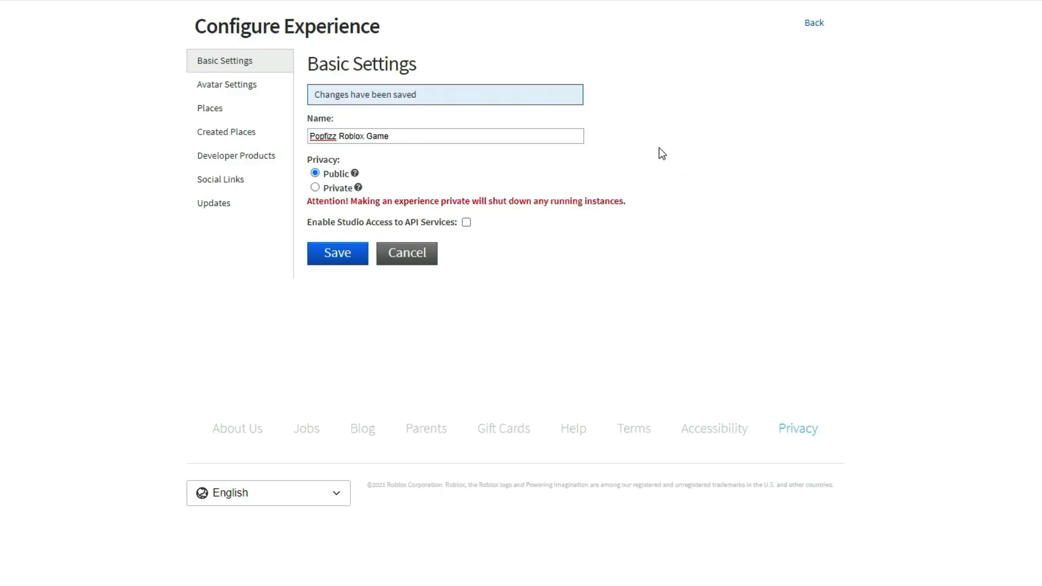
left_click(345, 251)
left_click(815, 27)
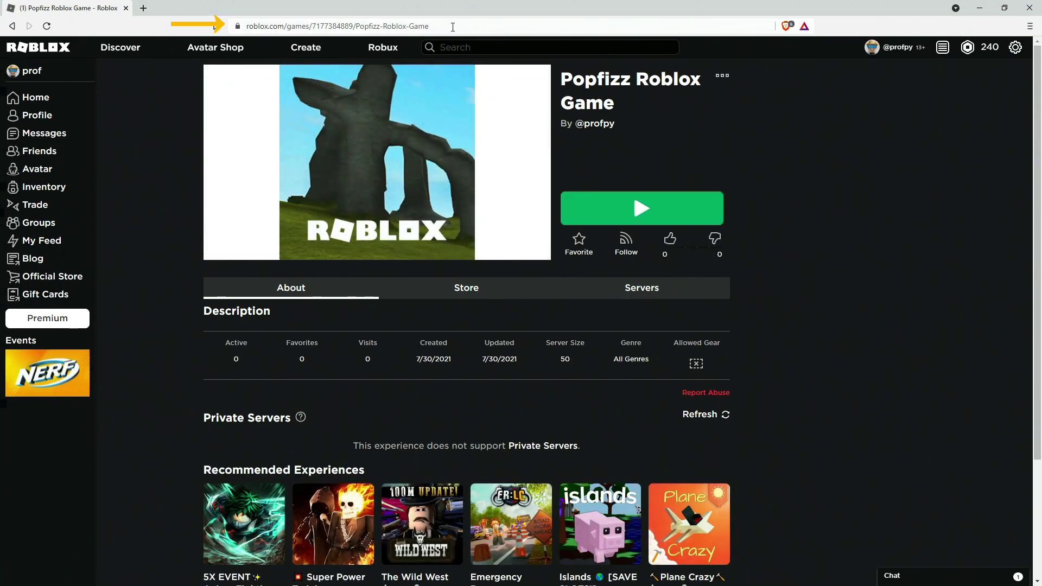
left_click(453, 27)
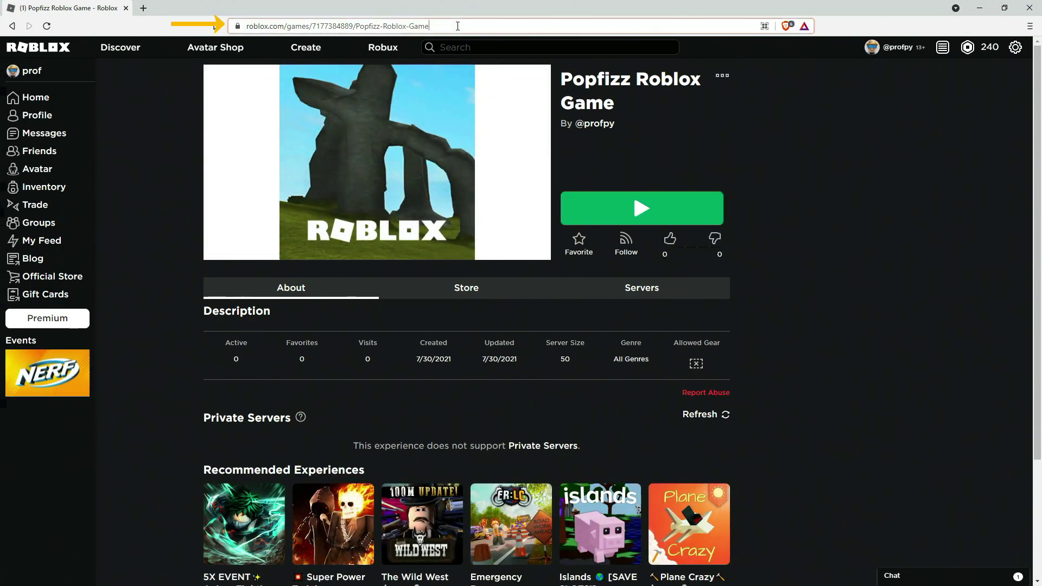
left_click(172, 109)
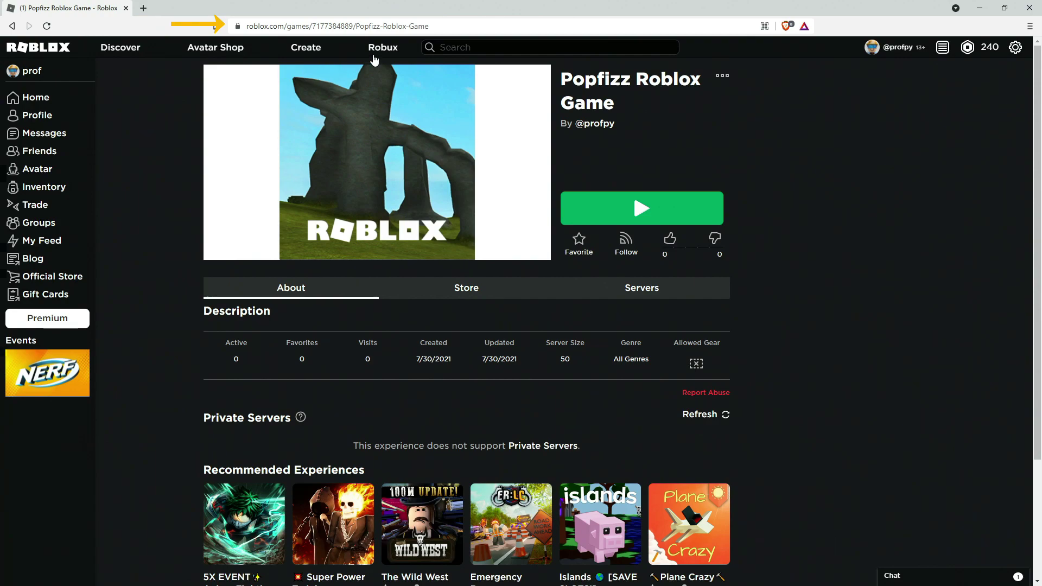
left_click(453, 27)
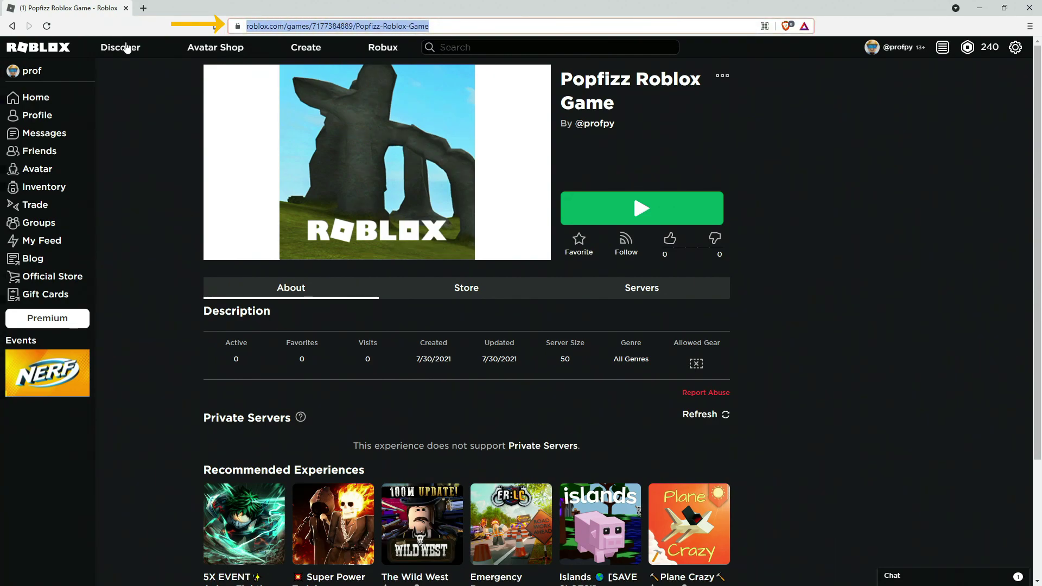
left_click(166, 147)
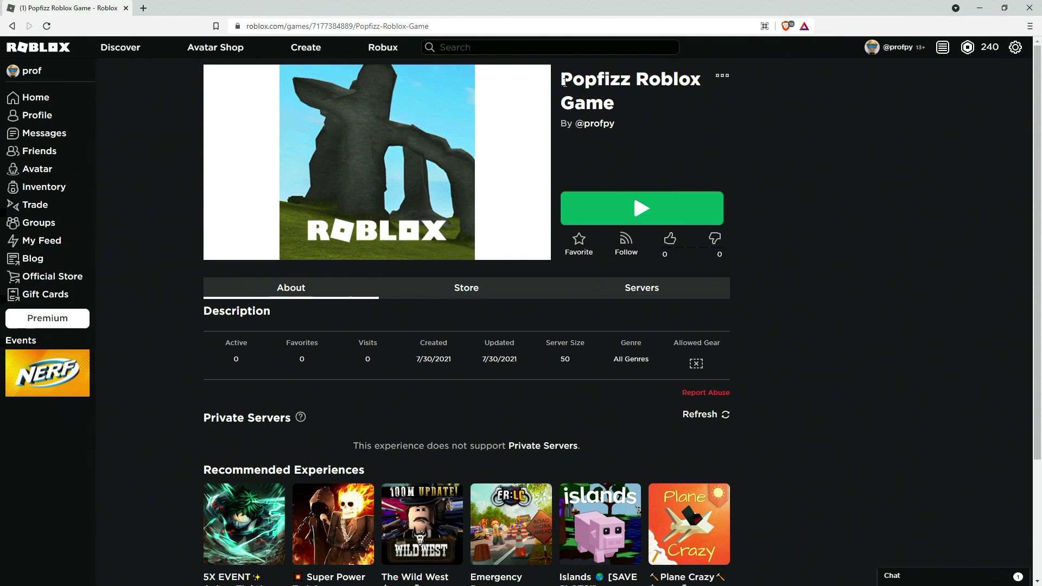
left_click_drag(563, 79, 622, 106)
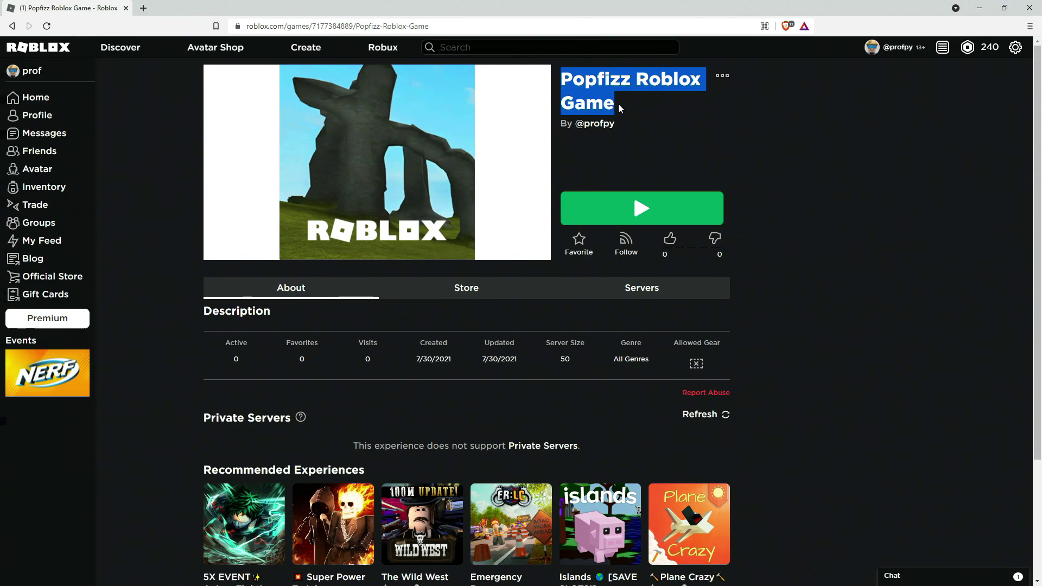
left_click(621, 108)
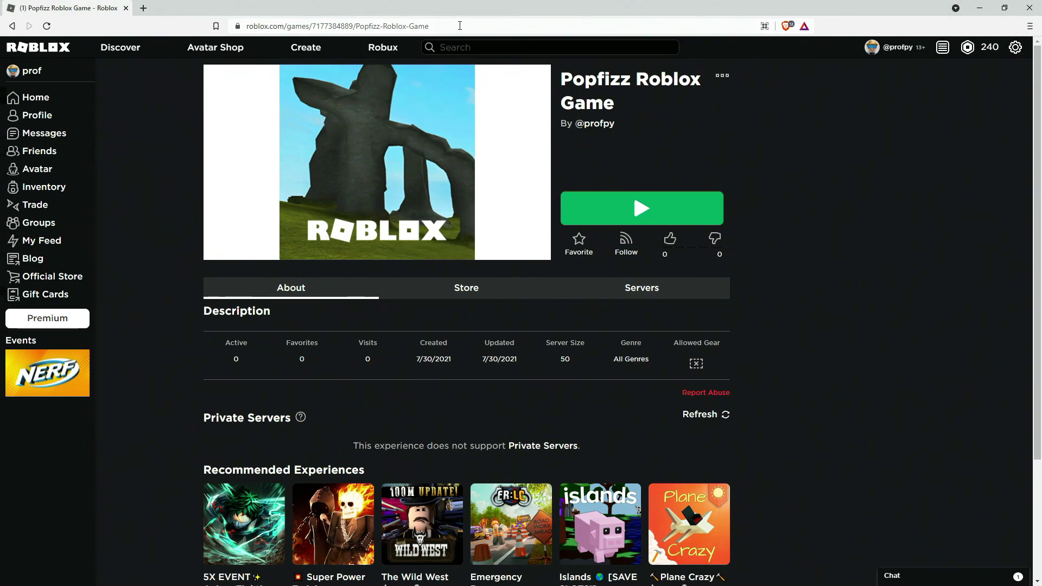
left_click(460, 25)
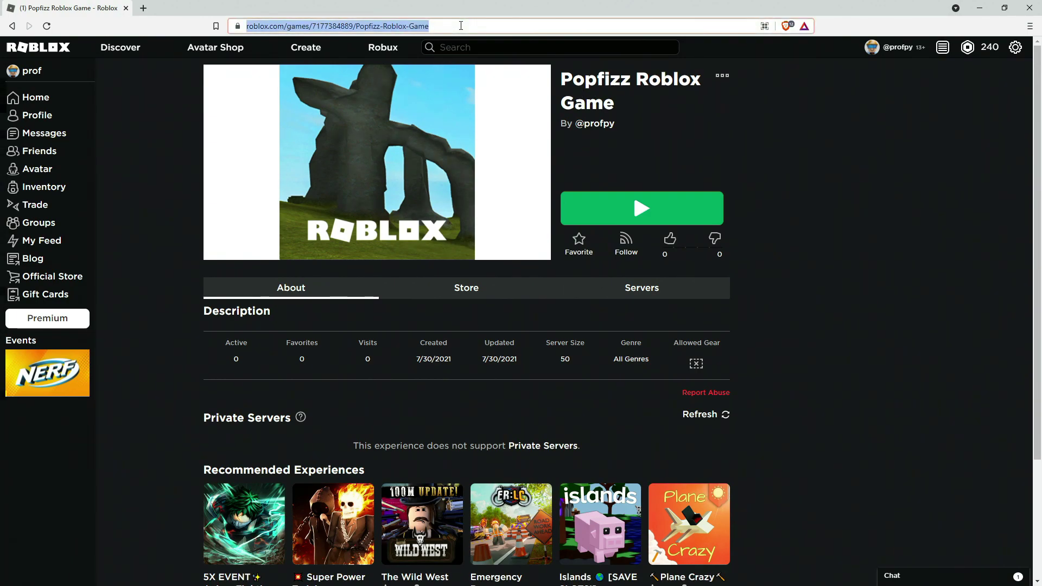
left_click(708, 136)
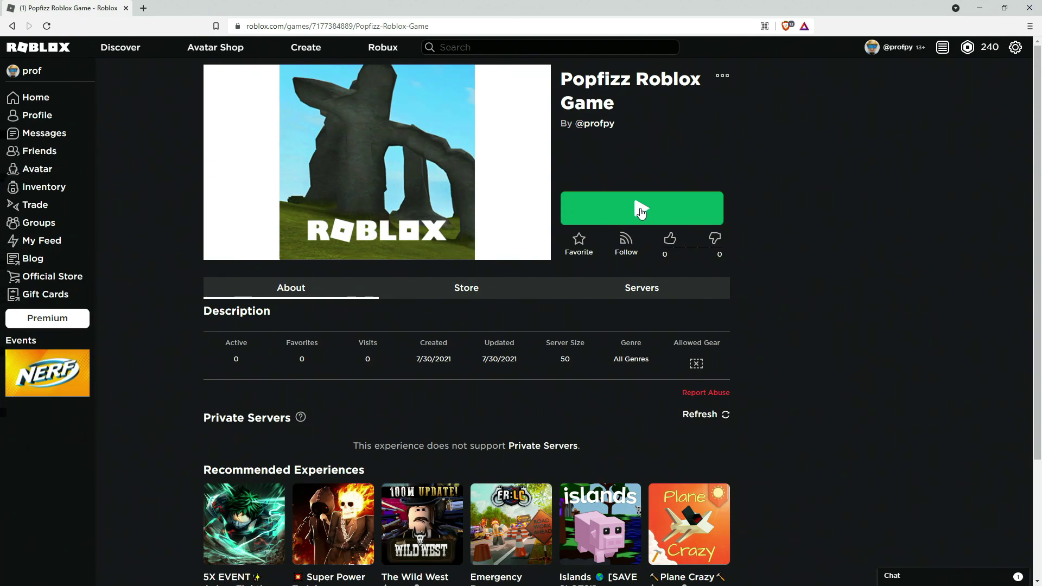
Play Popfizz Roblox Game and let the browser open the Roblox player
left_click(641, 211)
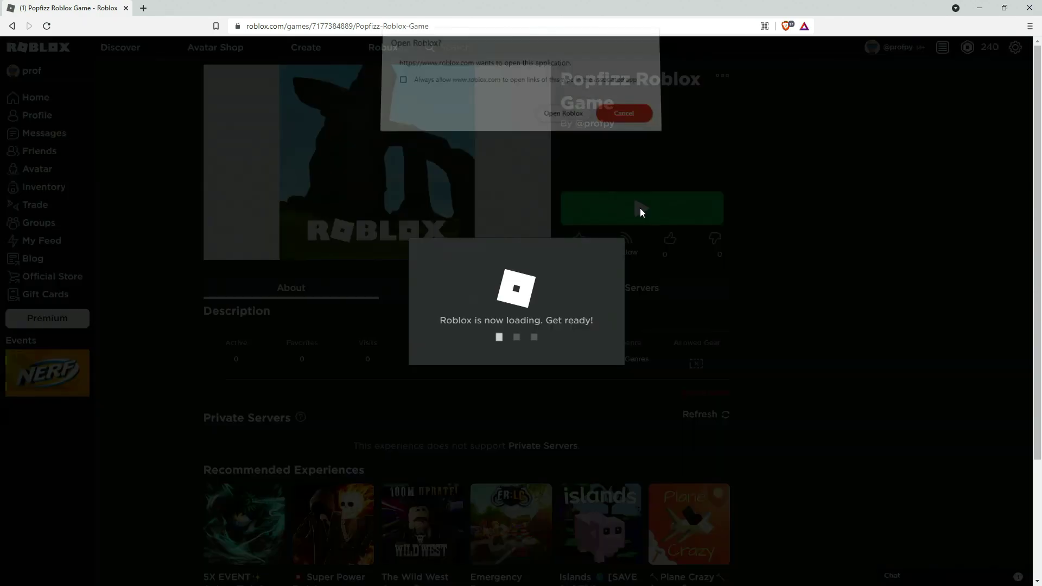
left_click(567, 122)
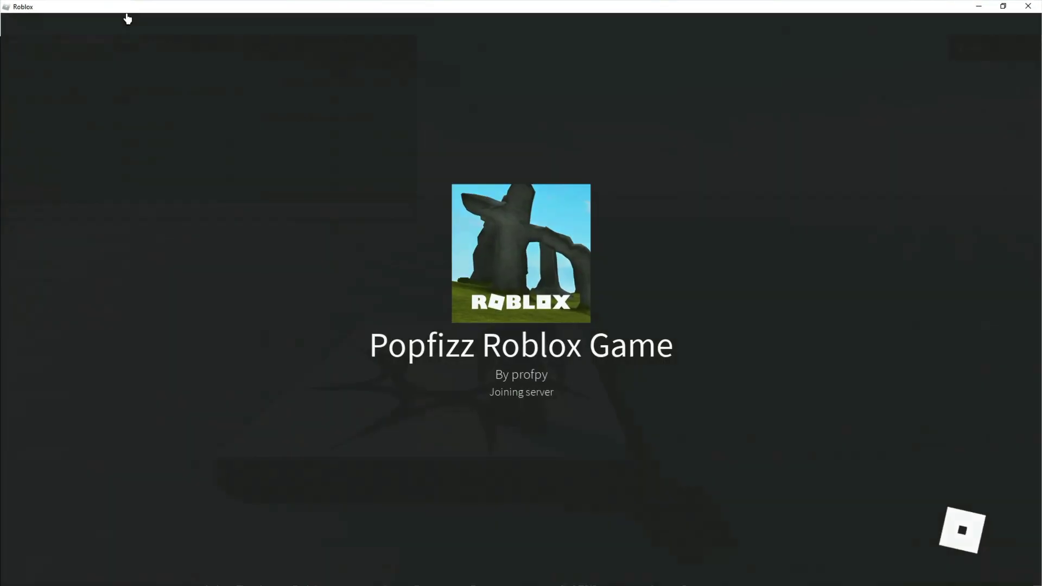
Walk the avatar off the spawn pad, turn the camera behind it, and run onto the baseplate
key("w")
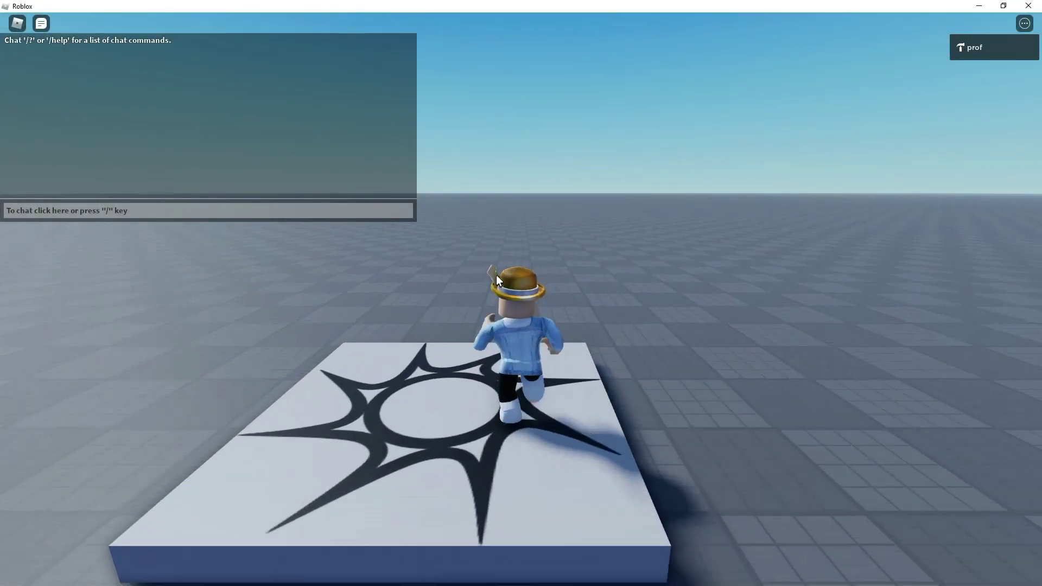
key("s")
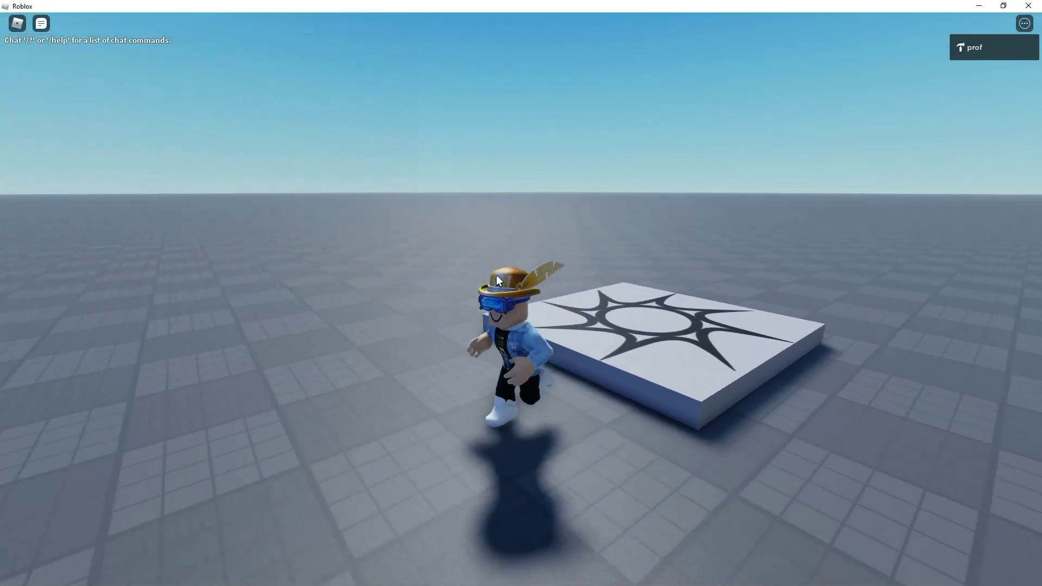
right_click_drag(499, 280, 499, 276)
key("w")
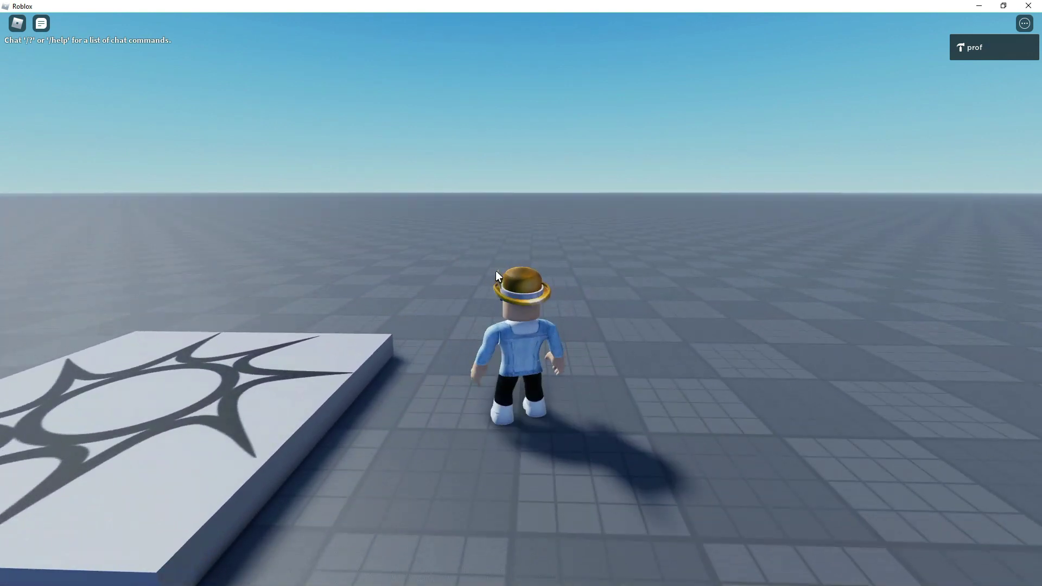